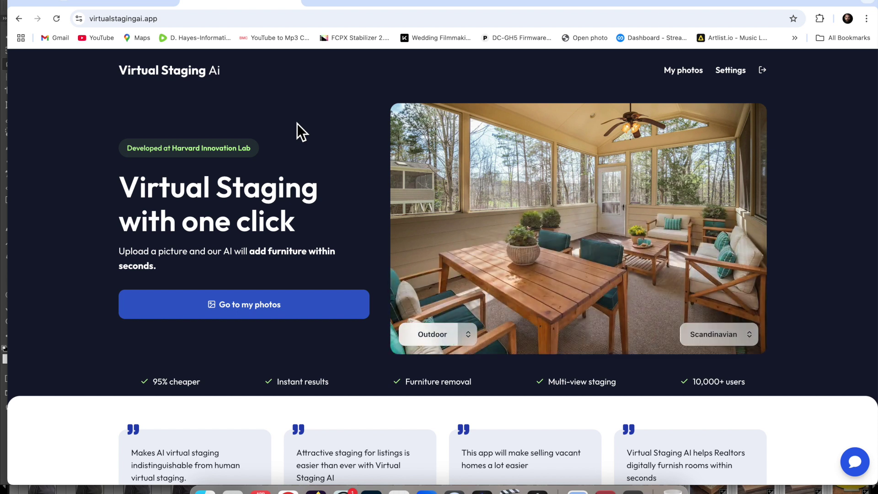
# Step: Go to the account's billing settings and view the yearly pricing plans
pyautogui.scroll(-3, 459, 279)
pyautogui.scroll(3, 459, 278)
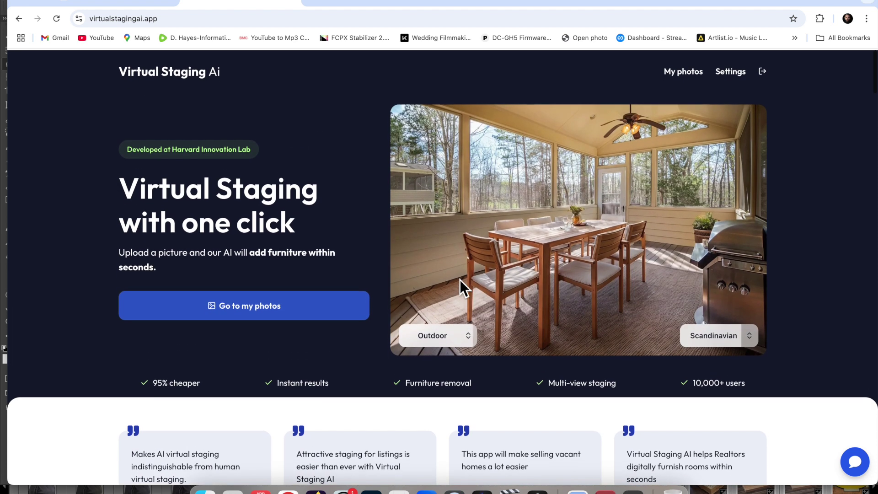
pyautogui.click(114, 3)
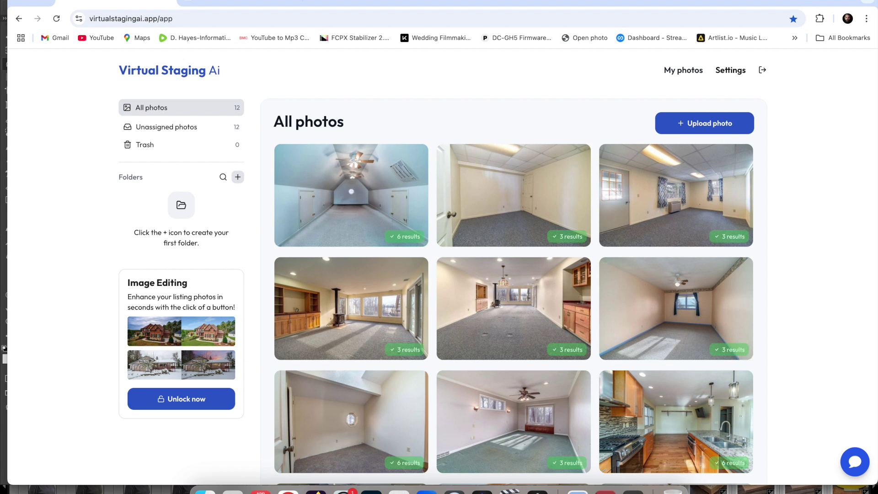
pyautogui.click(730, 72)
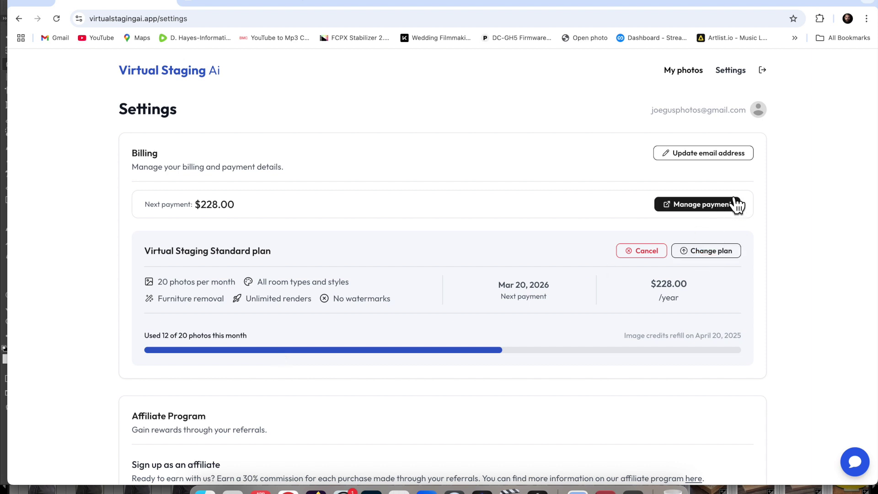
pyautogui.click(711, 254)
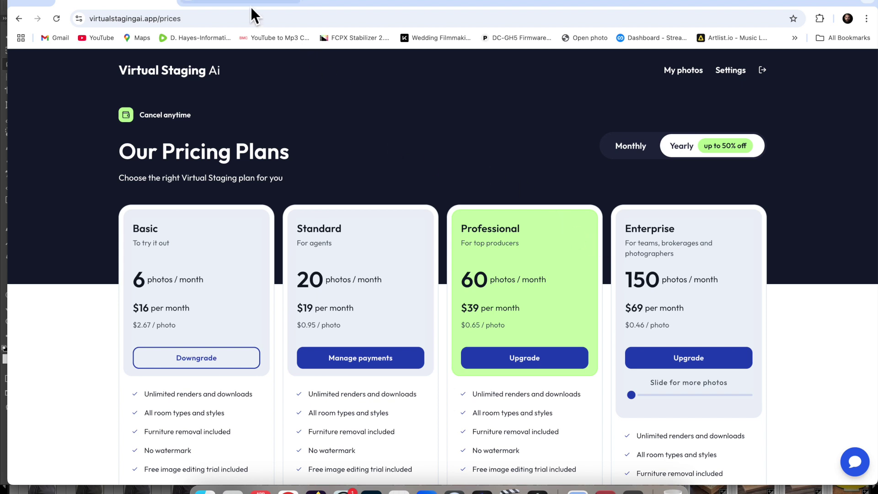
# Step: Return to the settings page, look over the affiliate program section, and go back to the photo library
pyautogui.click(21, 20)
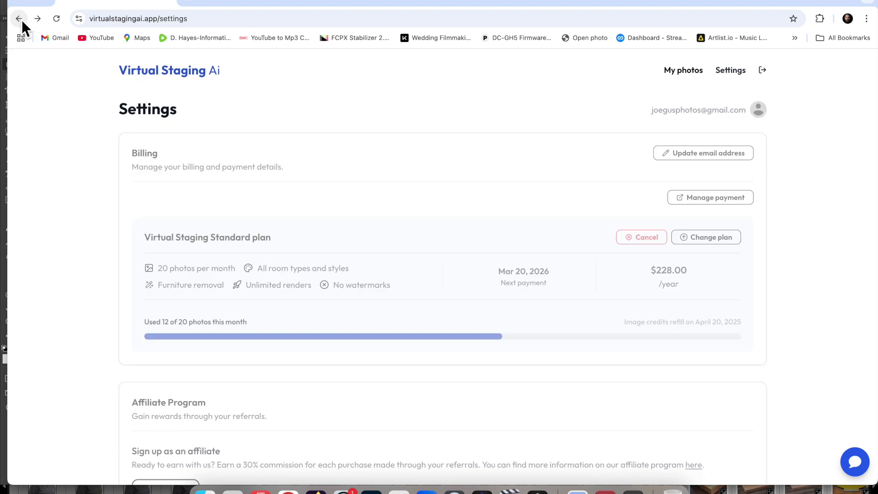
pyautogui.scroll(-3, 397, 352)
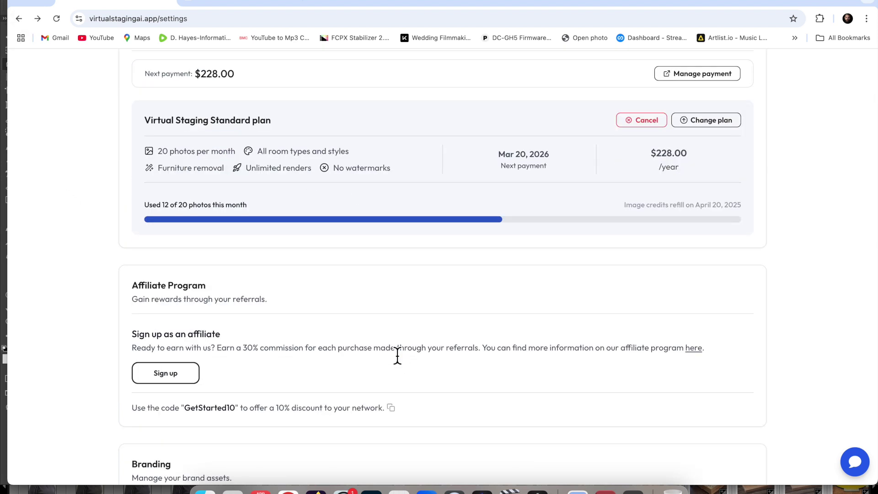
pyautogui.scroll(2, 396, 356)
pyautogui.click(19, 19)
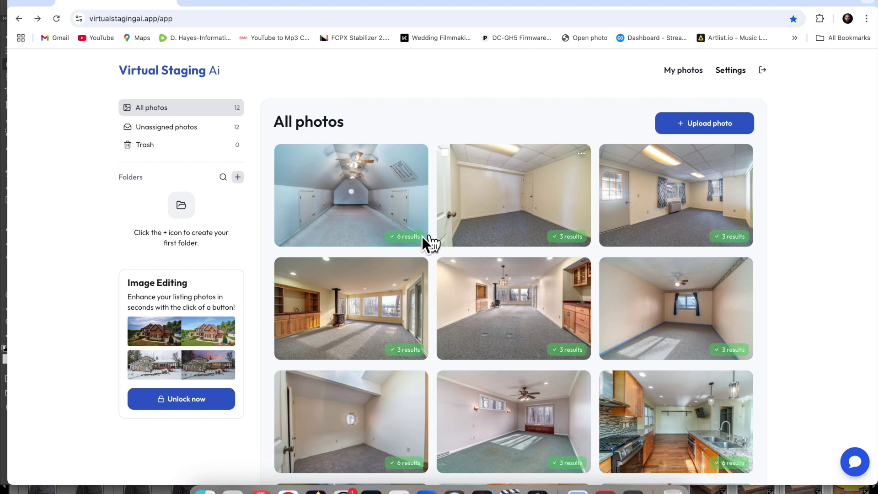
# Step: Open the second photo, the empty carpeted room with the white door, and review the available room types
pyautogui.click(506, 207)
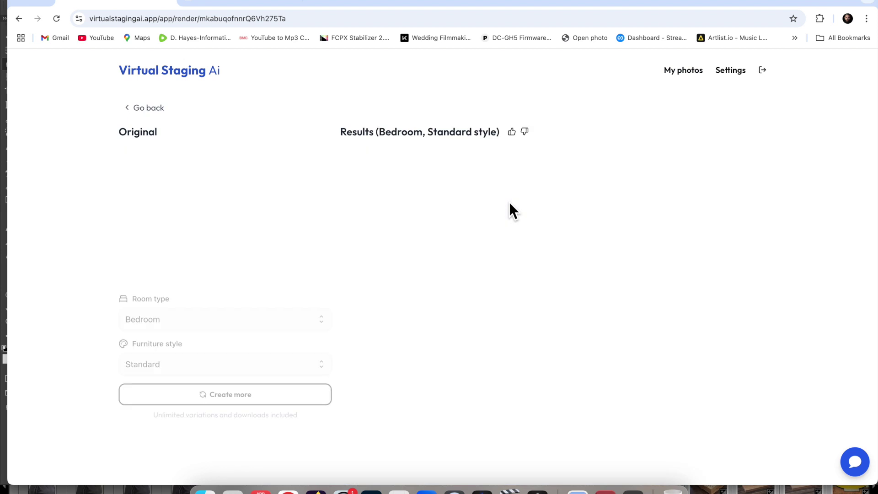
pyautogui.scroll(-2, 586, 285)
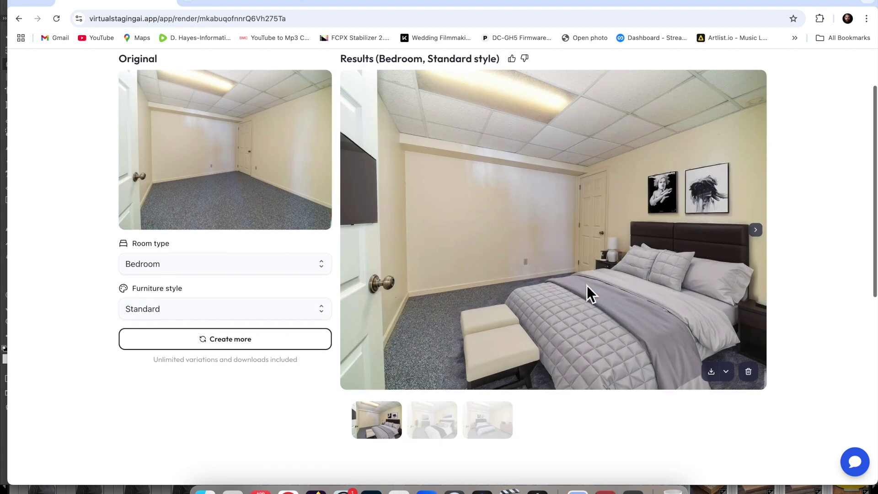
pyautogui.click(323, 266)
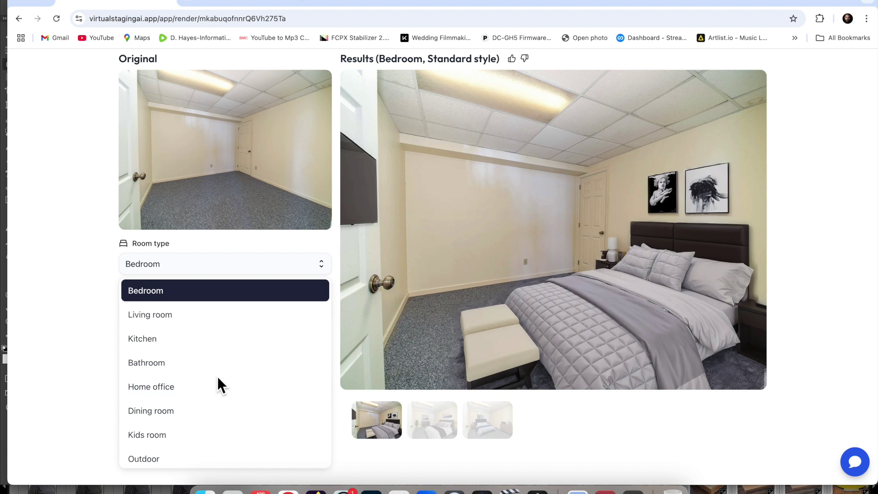
pyautogui.scroll(-1, 168, 438)
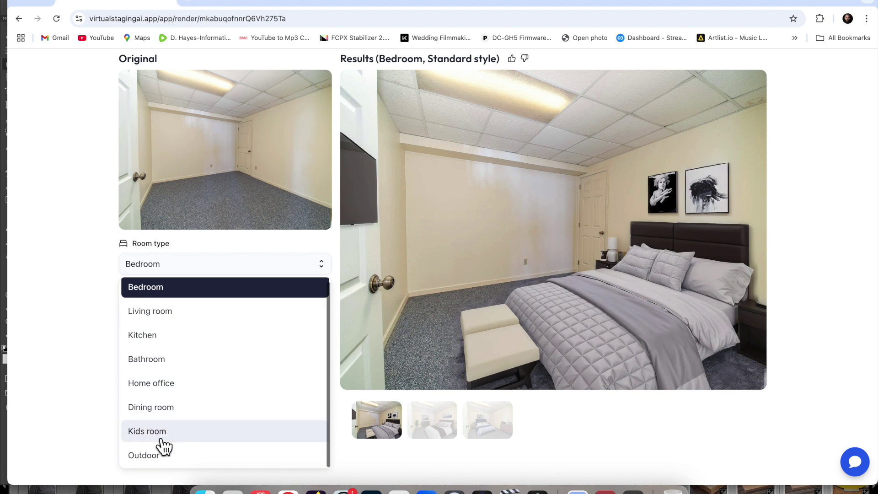
pyautogui.scroll(1, 152, 370)
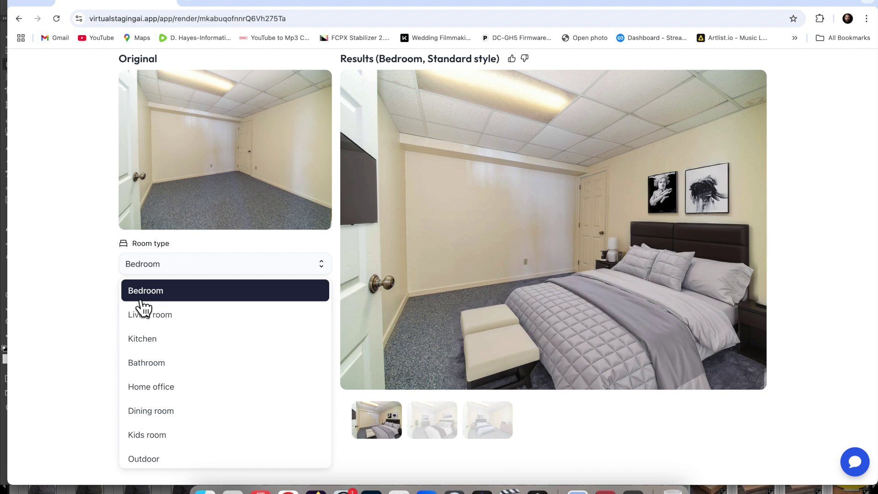
pyautogui.click(105, 291)
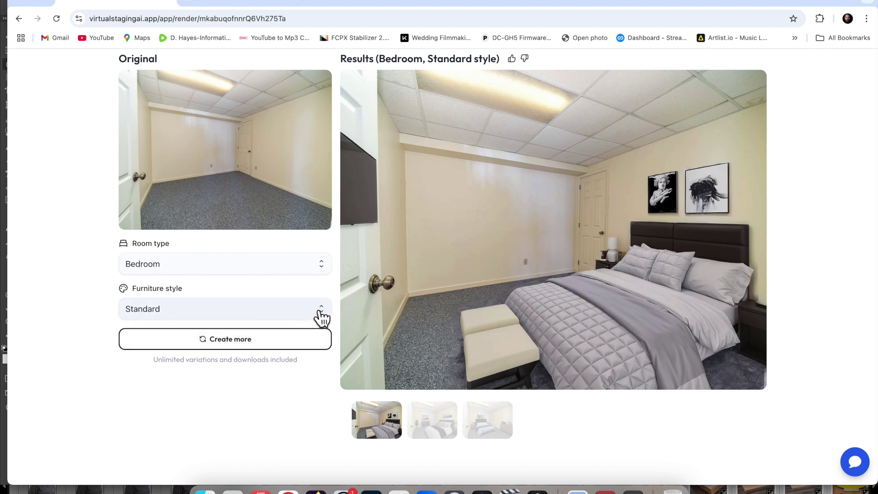
# Step: Keep the room type as Bedroom and set the furniture style to Farmhouse
pyautogui.scroll(2, 319, 273)
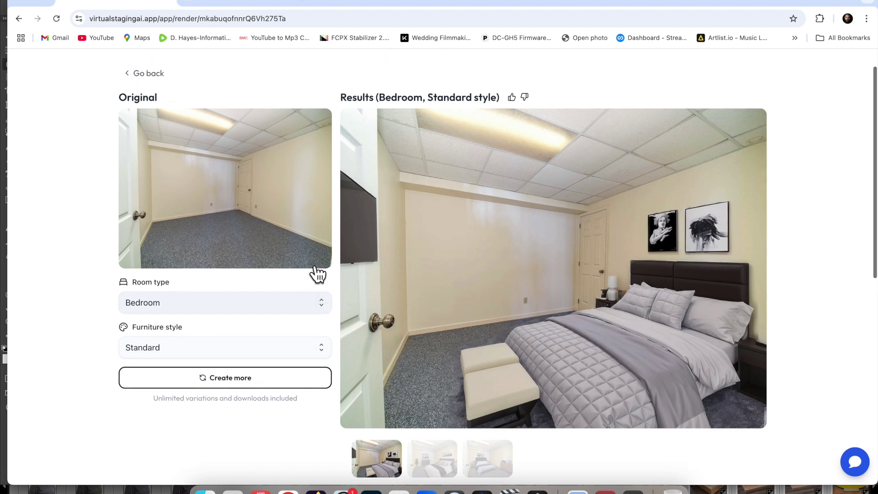
pyautogui.click(320, 303)
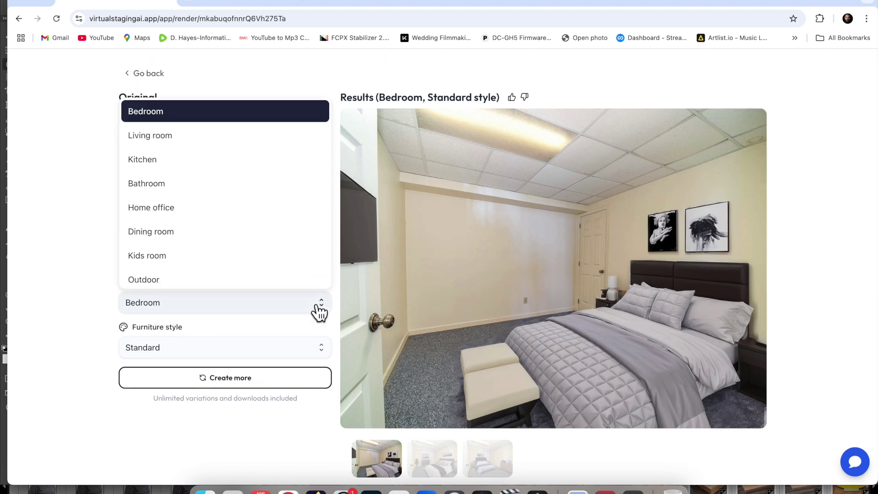
pyautogui.click(86, 287)
pyautogui.click(322, 356)
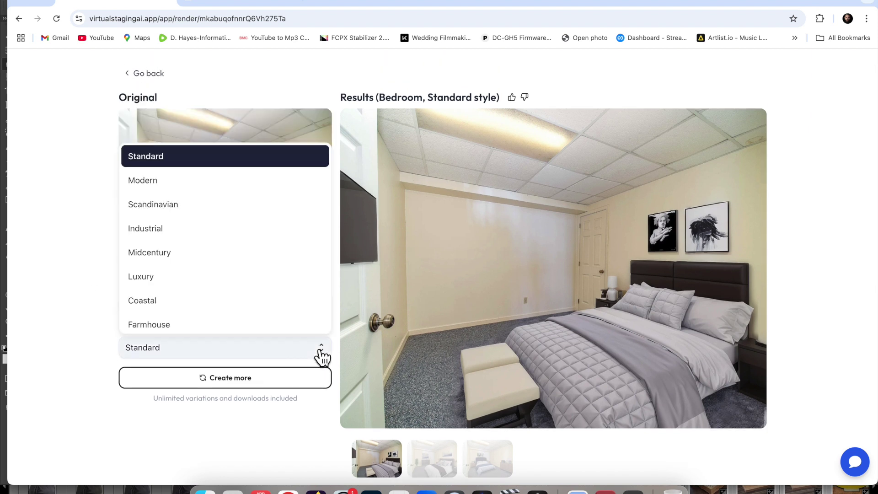
pyautogui.scroll(1, 172, 339)
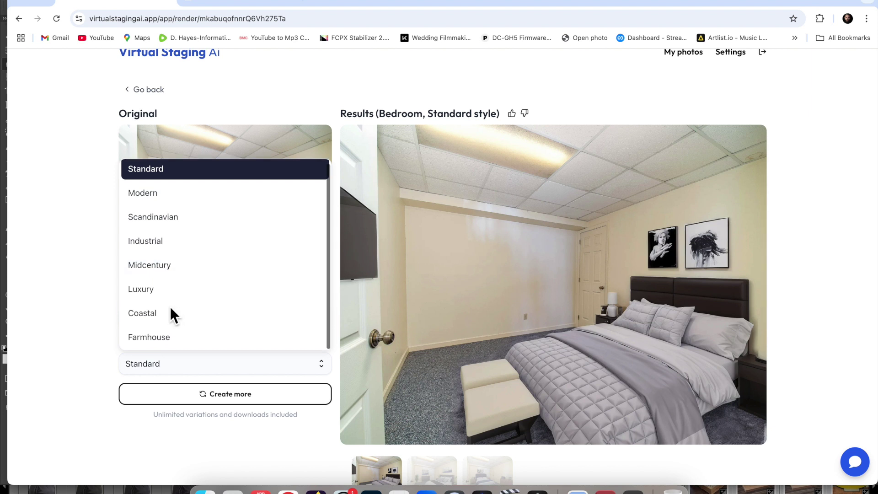
pyautogui.click(162, 339)
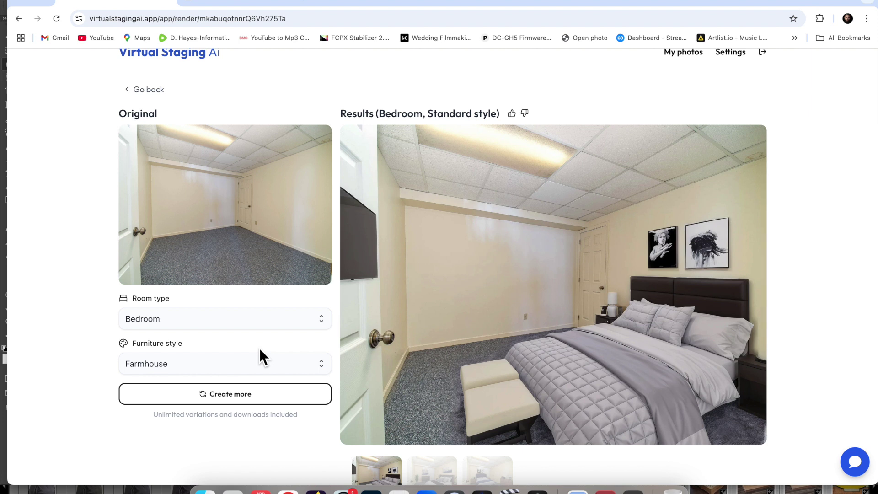
# Step: Examine the Standard-style staged bedroom against the original photo and check its download options
pyautogui.scroll(1, 696, 179)
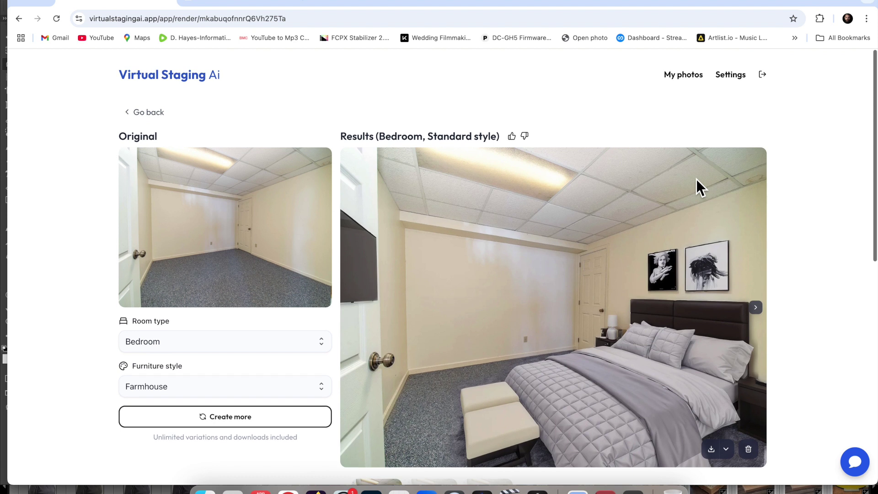
pyautogui.scroll(-3, 695, 180)
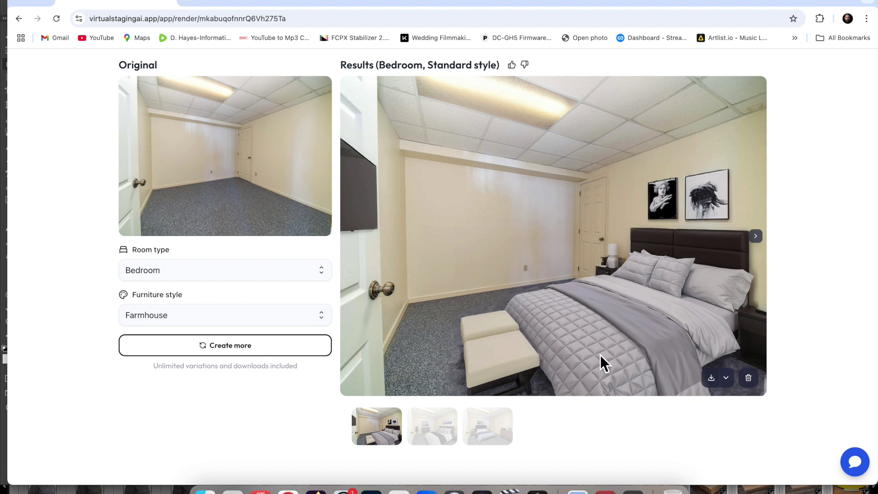
pyautogui.scroll(2, 438, 278)
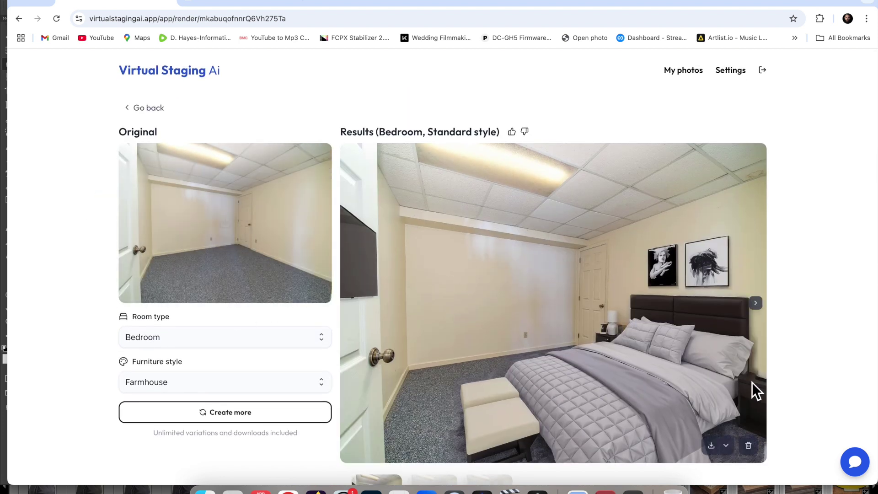
pyautogui.scroll(-1, 566, 361)
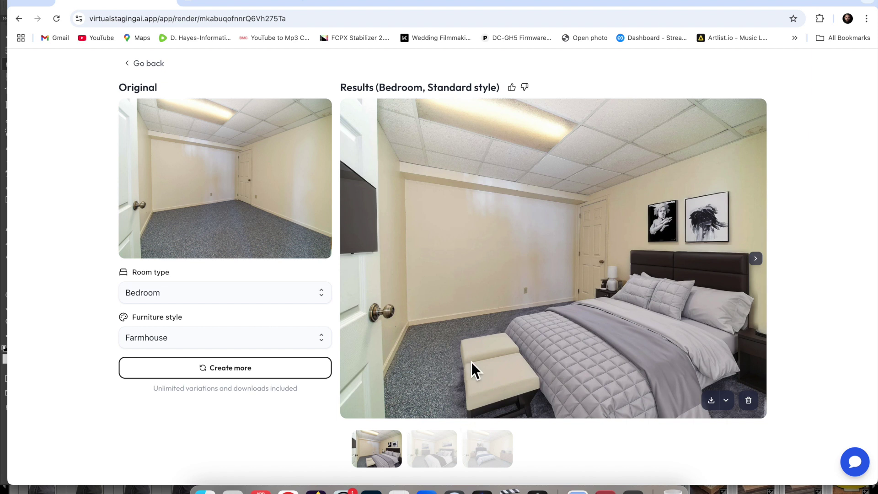
pyautogui.click(726, 401)
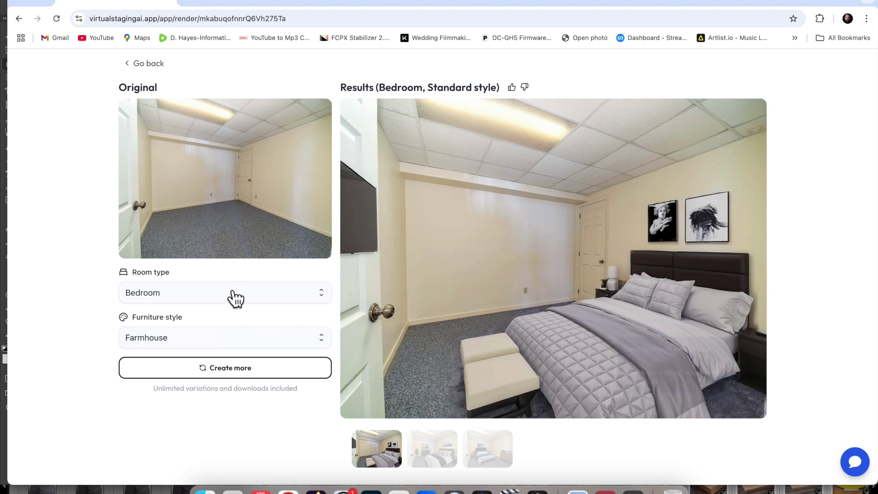
# Step: Generate more staging variations of the bedroom in the Farmhouse style
pyautogui.click(318, 341)
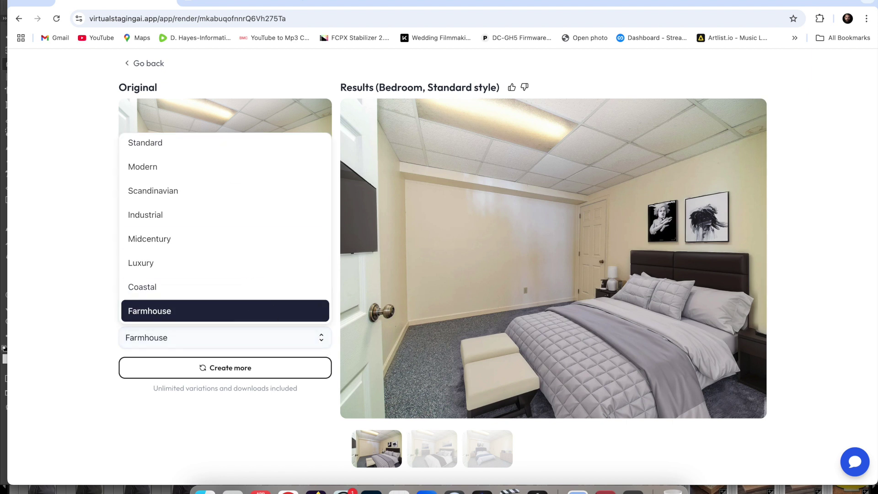
pyautogui.click(166, 321)
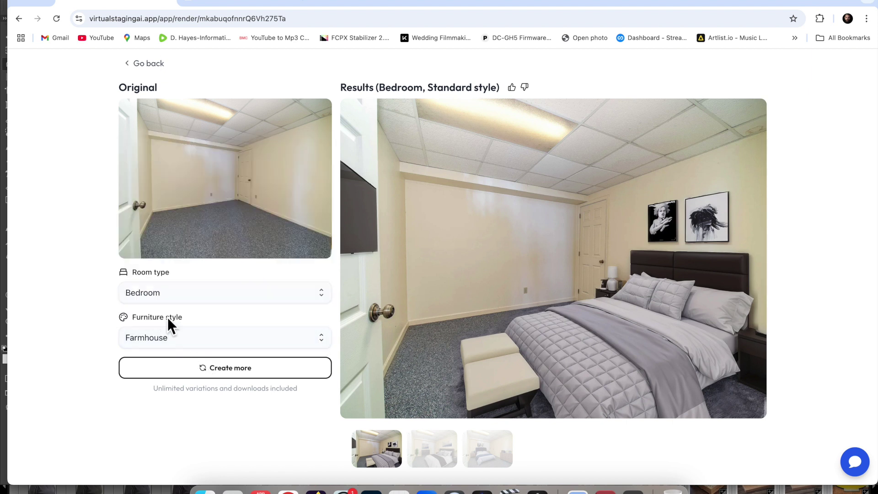
pyautogui.click(220, 372)
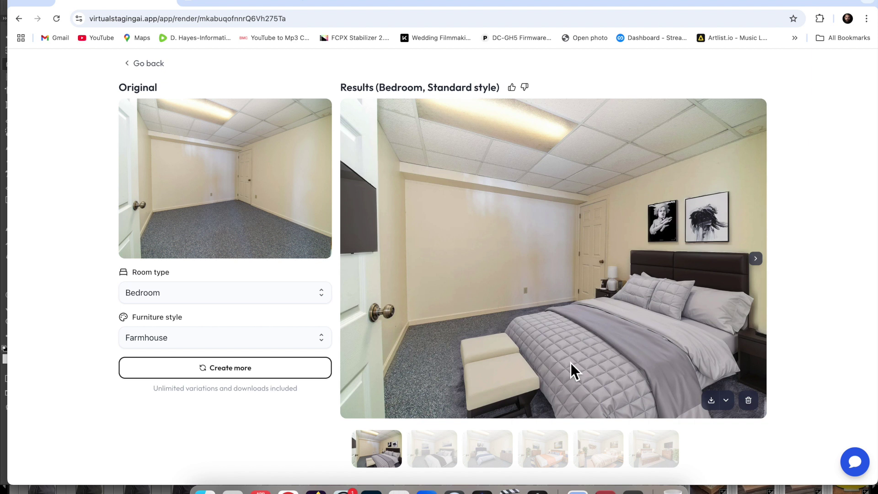
# Step: View each of the three new Farmhouse bedroom variations in turn
pyautogui.click(542, 455)
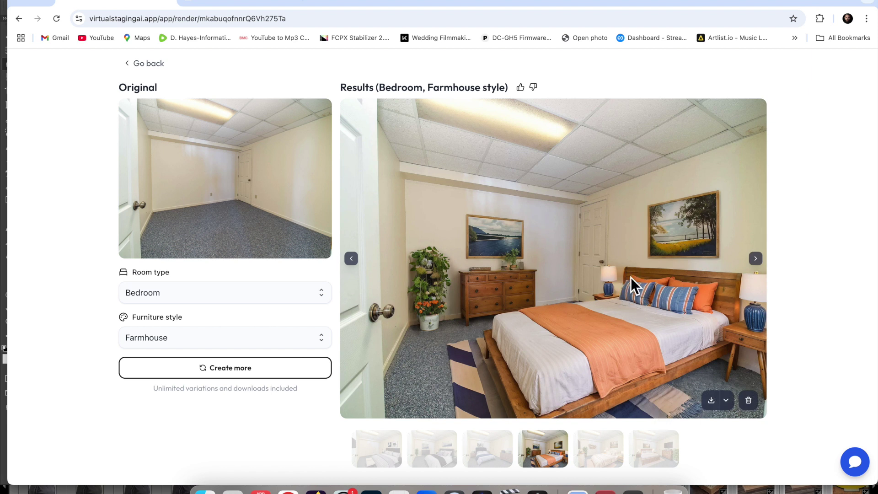
pyautogui.click(601, 465)
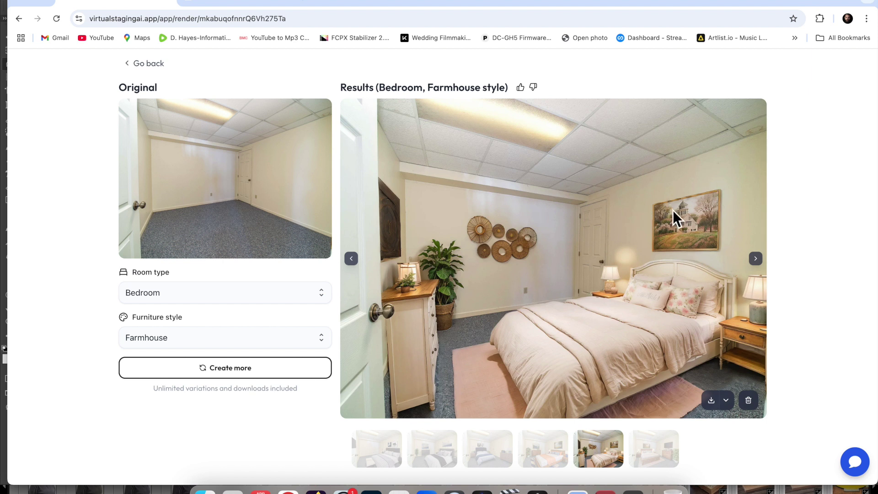
pyautogui.click(653, 447)
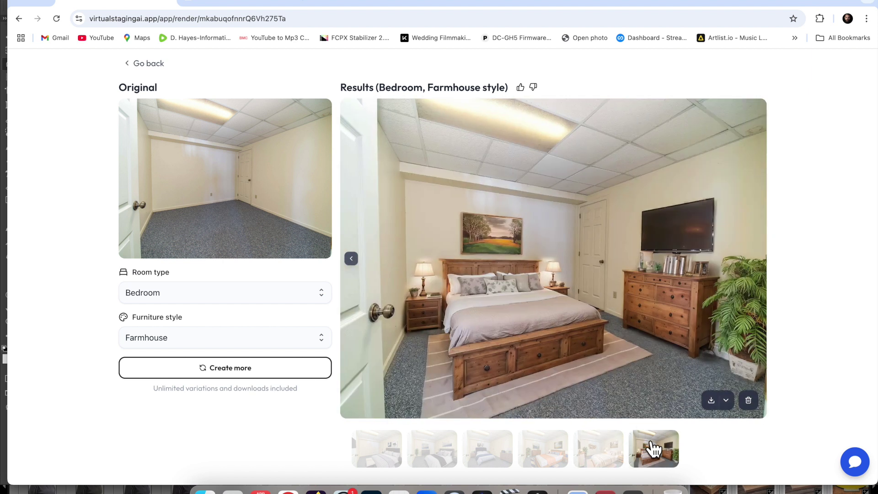
# Step: Return to the photo library and open the empty dining room photo with the chandelier to compare its original and staged versions
pyautogui.click(139, 64)
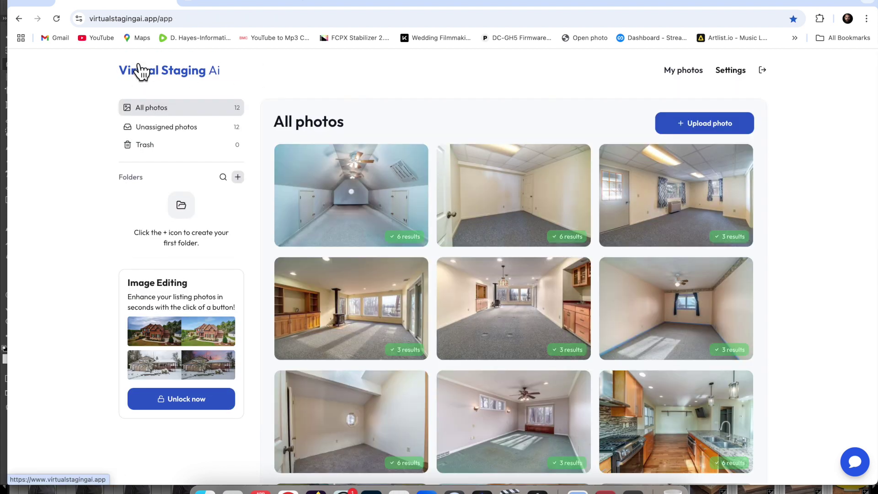
pyautogui.scroll(-10, 392, 166)
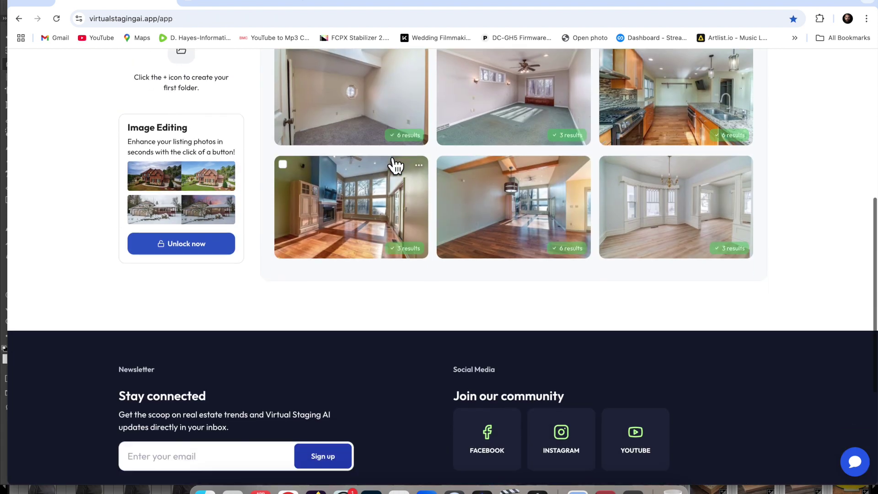
pyautogui.scroll(10, 395, 166)
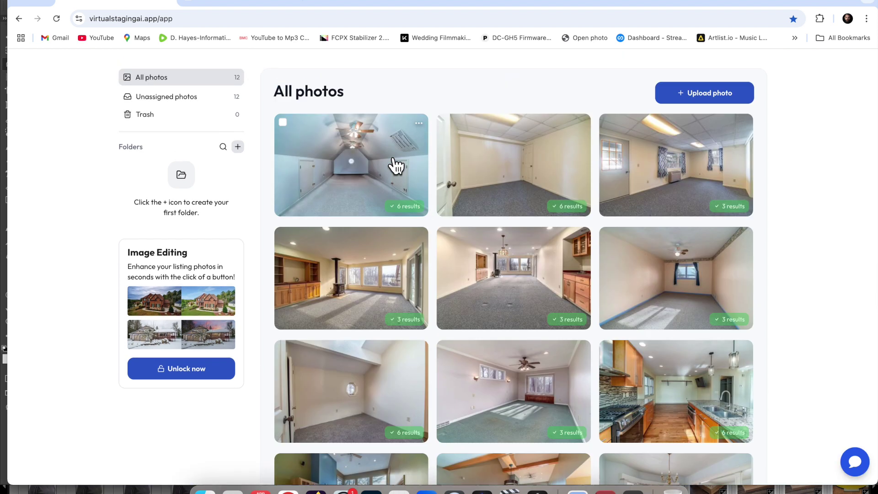
pyautogui.scroll(-5, 701, 297)
pyautogui.click(661, 392)
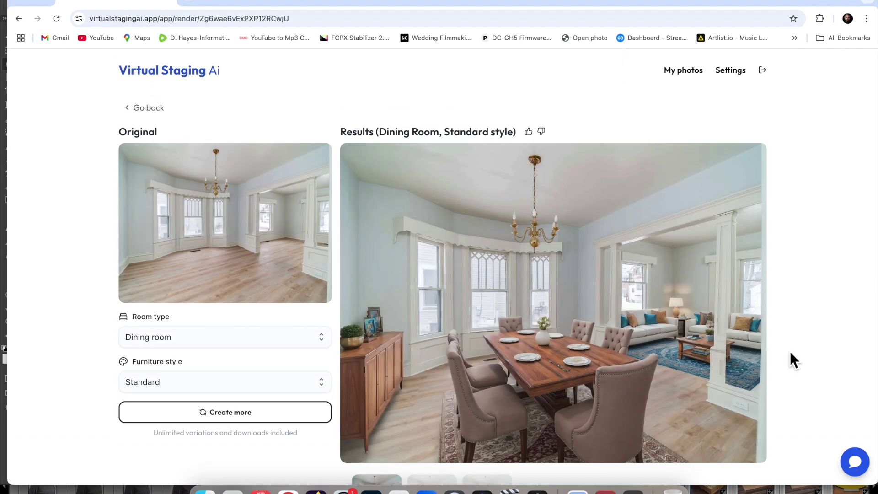
pyautogui.scroll(-1, 791, 350)
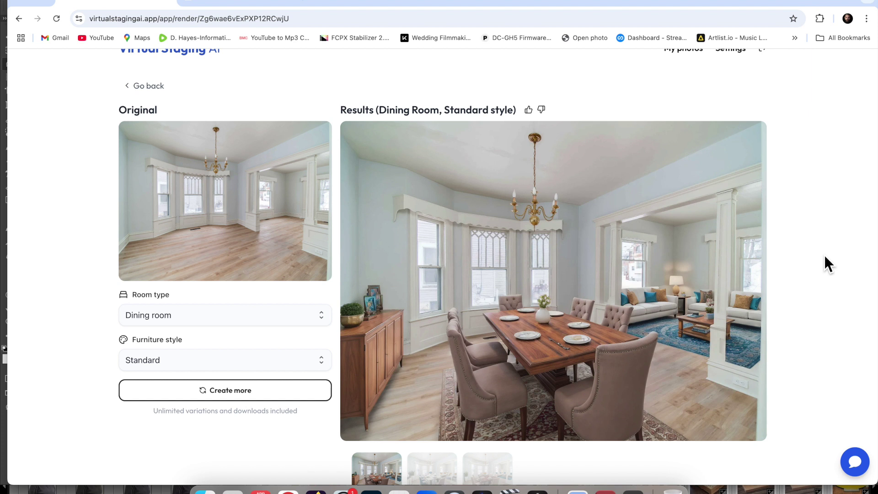
pyautogui.moveTo(762, 339)
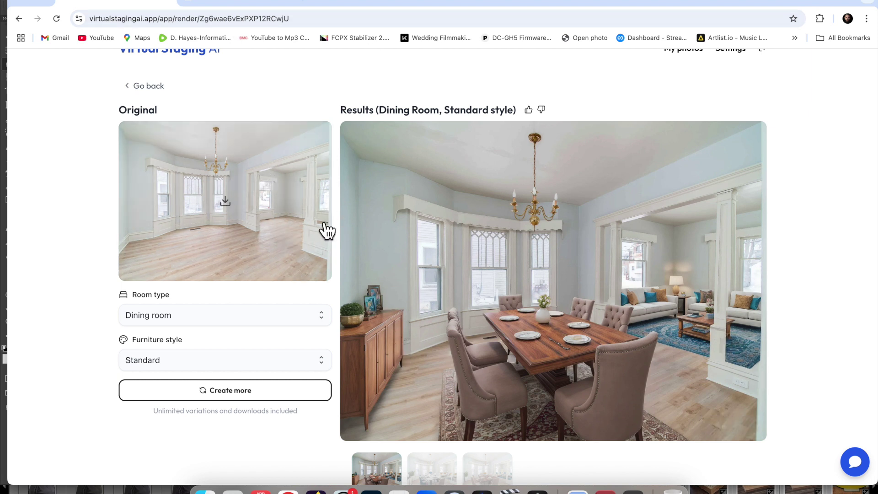
# Step: Return to the photo library and open the kitchen photo to compare its Standard-style living room staging with the original
pyautogui.click(141, 87)
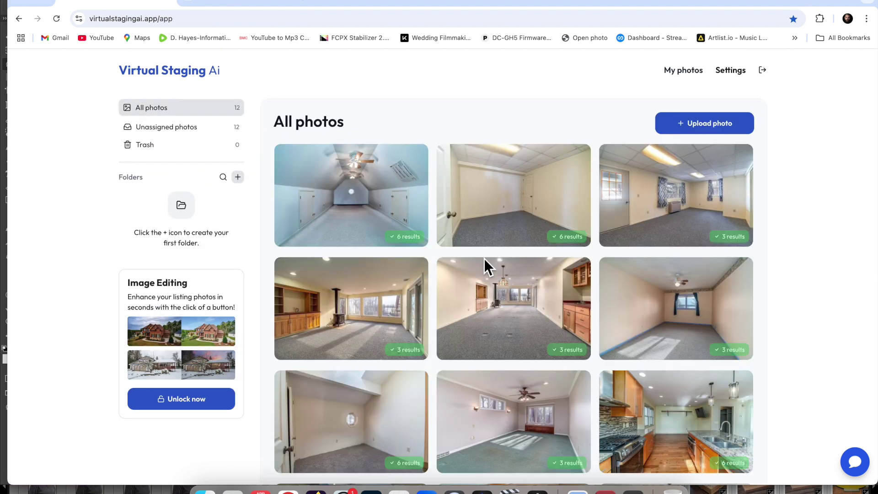
pyautogui.scroll(-1, 484, 259)
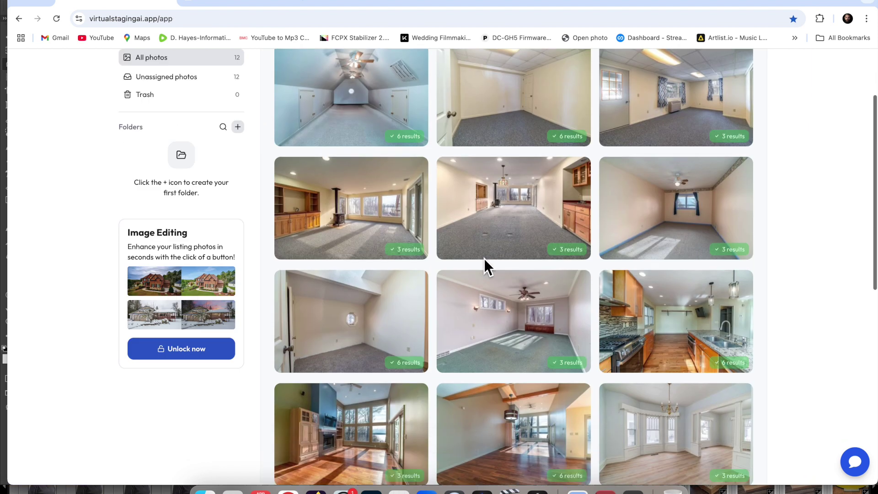
pyautogui.click(663, 326)
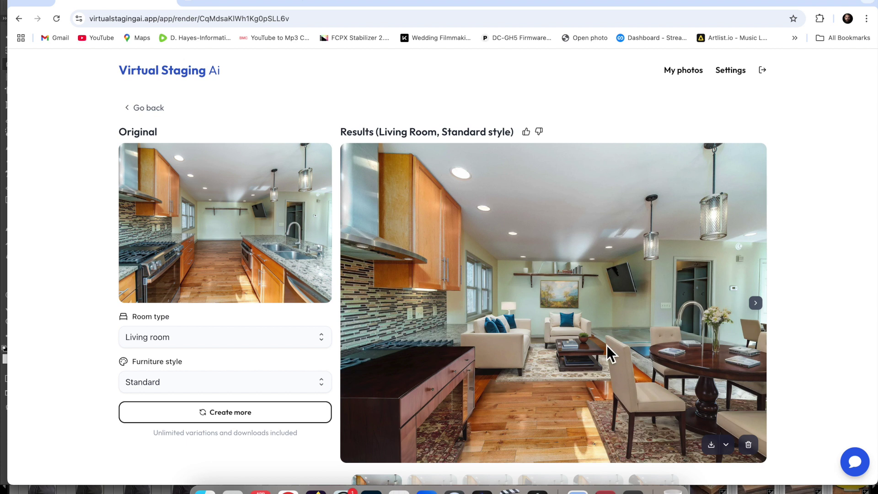
pyautogui.moveTo(372, 366)
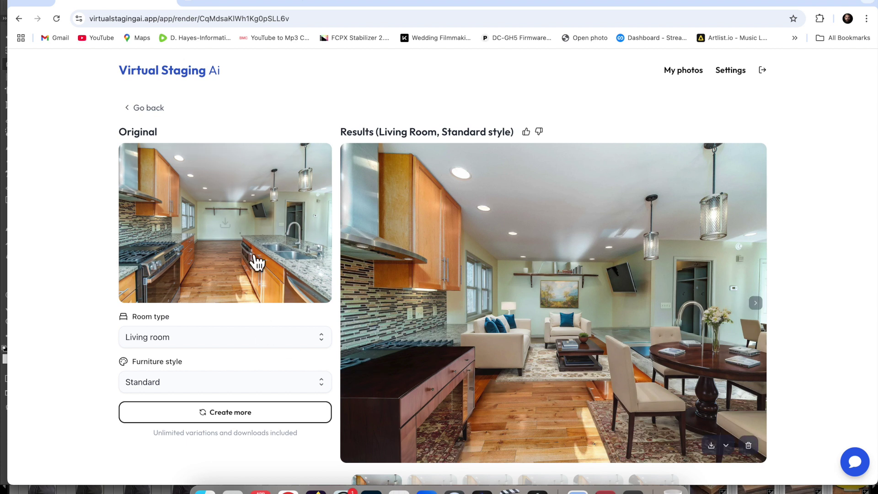
pyautogui.moveTo(153, 265)
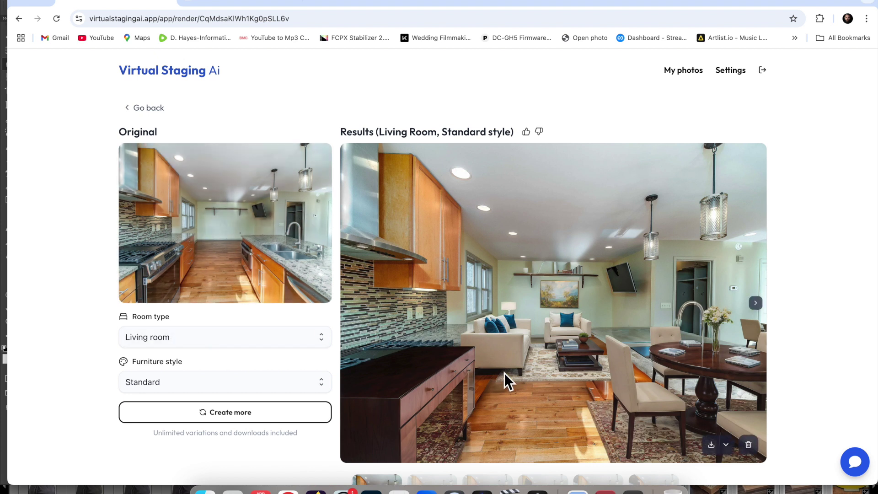
# Step: Compare the first four staged living room variations of the kitchen photo, ending on the second one
pyautogui.scroll(-2, 504, 373)
pyautogui.click(435, 464)
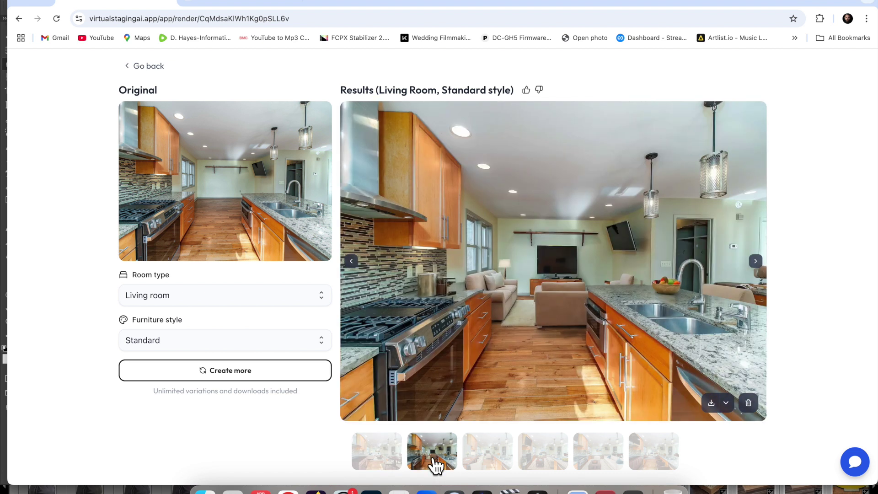
pyautogui.click(488, 462)
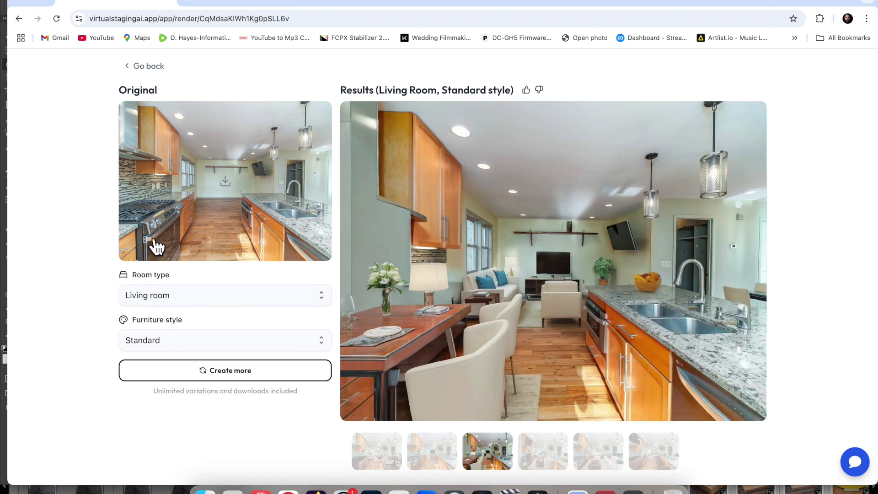
pyautogui.click(550, 459)
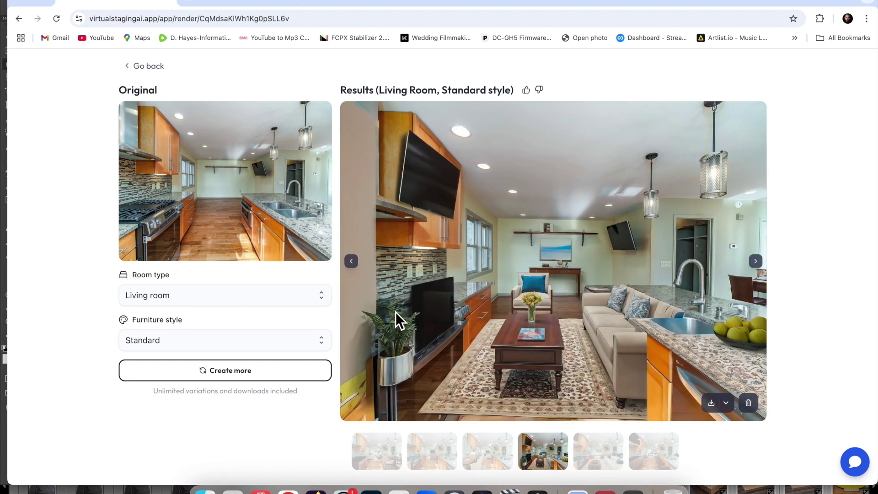
pyautogui.click(378, 455)
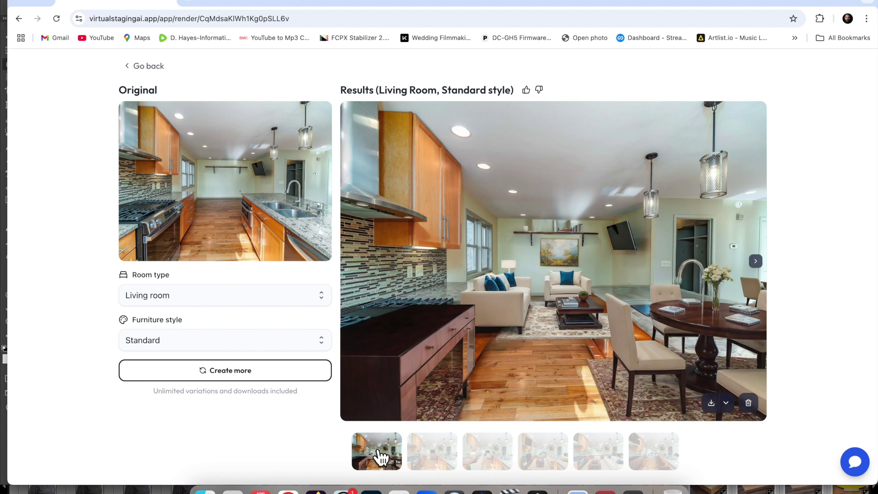
pyautogui.click(427, 459)
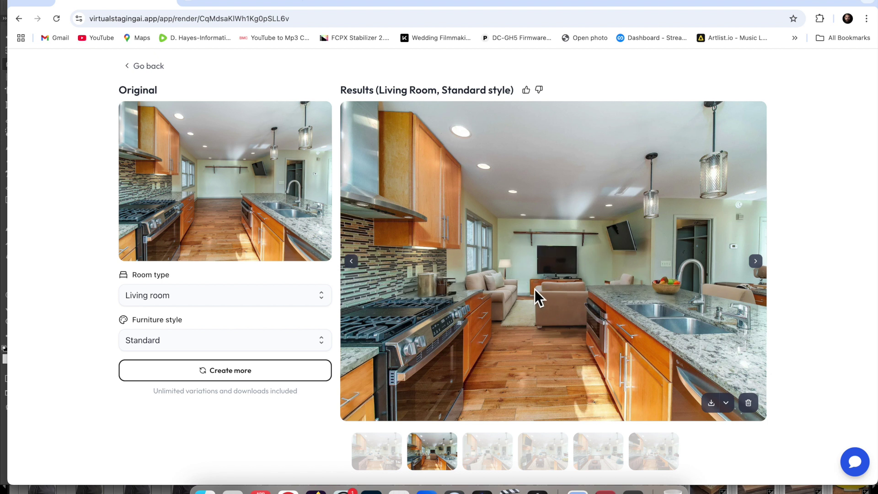
# Step: Open the carpeted room photo with the stained-glass pendant lamp from the library and review its available room types
pyautogui.scroll(-1, 535, 290)
pyautogui.scroll(3, 388, 169)
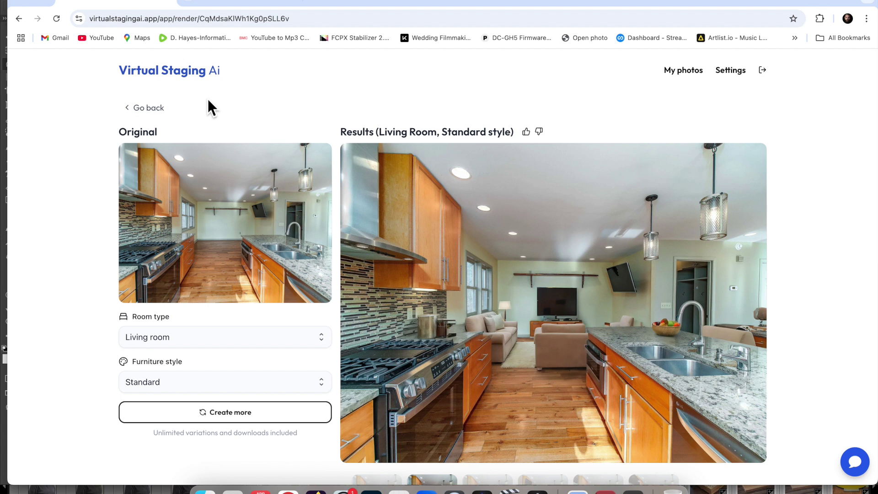
pyautogui.click(145, 109)
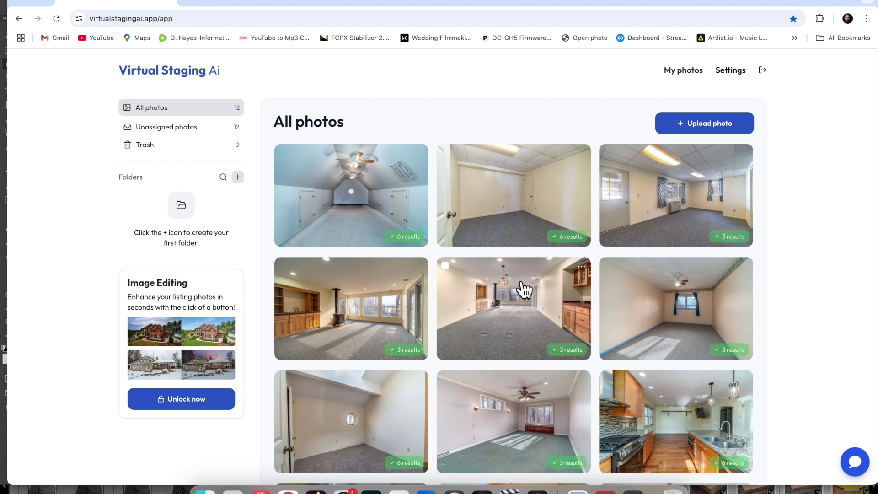
pyautogui.click(523, 329)
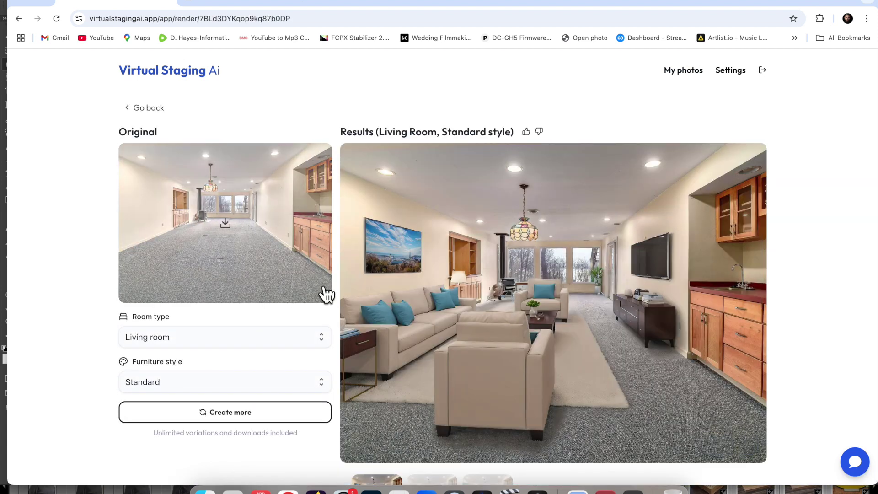
pyautogui.click(325, 341)
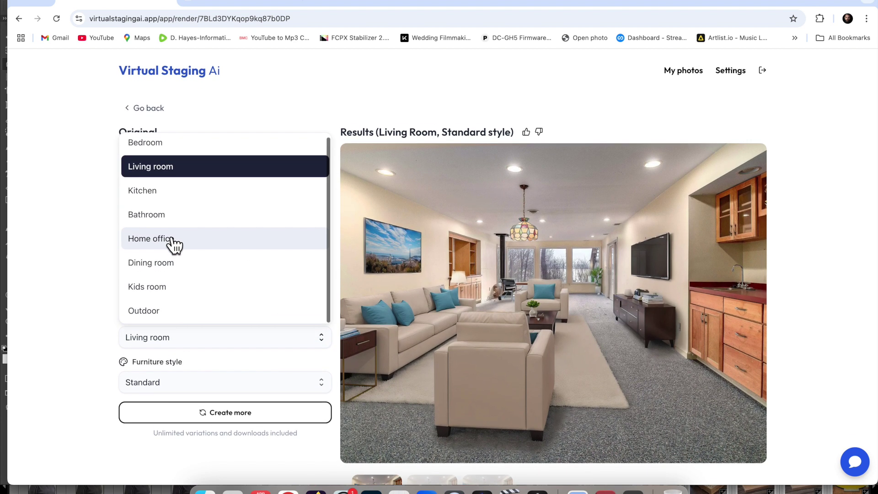
pyautogui.scroll(-2, 92, 258)
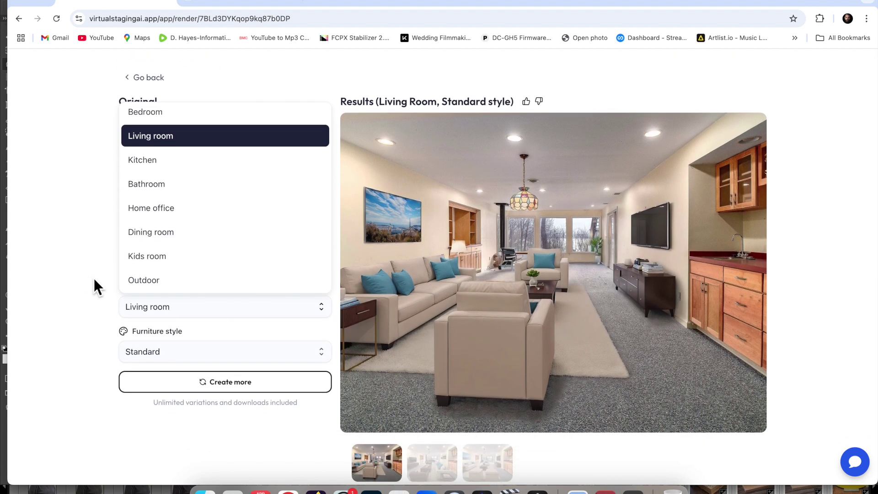
pyautogui.click(94, 278)
pyautogui.moveTo(226, 222)
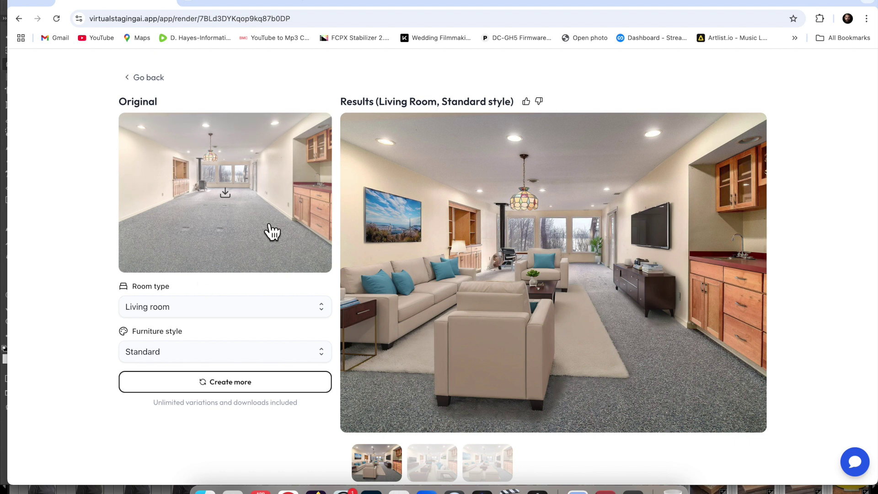
# Step: Generate more staging variations of the carpeted room with room type Kids room and furniture style Coastal
pyautogui.click(313, 309)
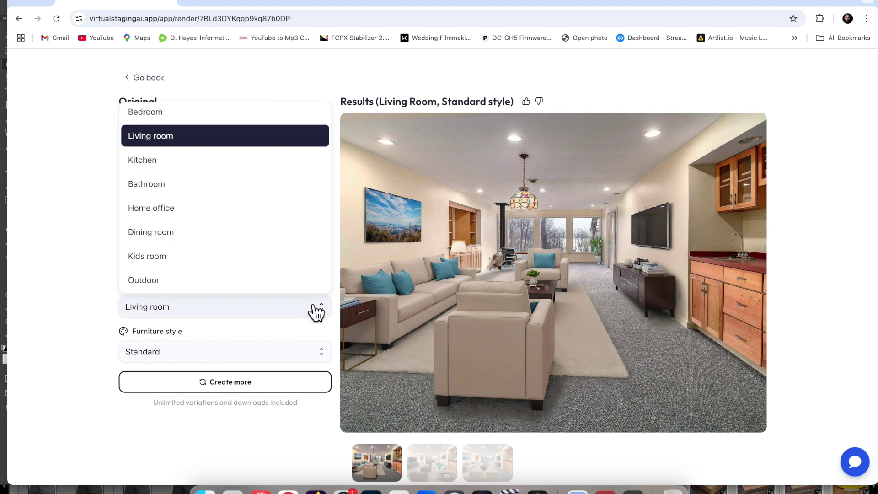
pyautogui.click(161, 259)
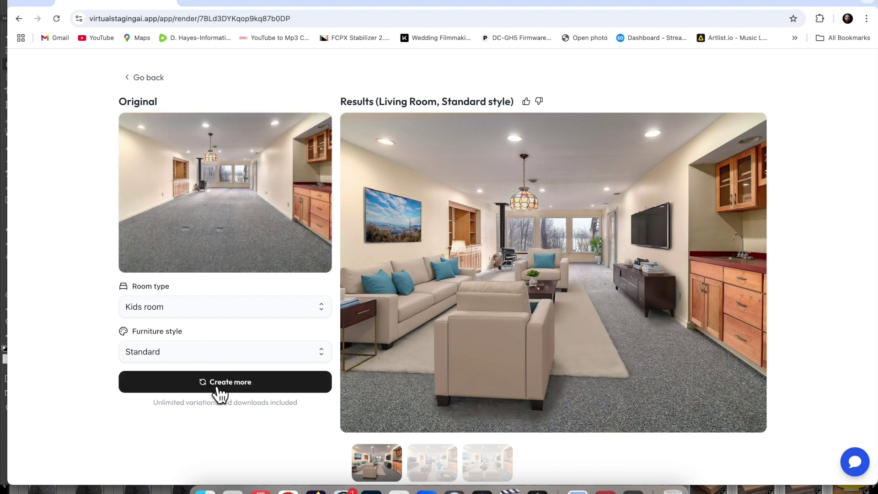
pyautogui.click(316, 354)
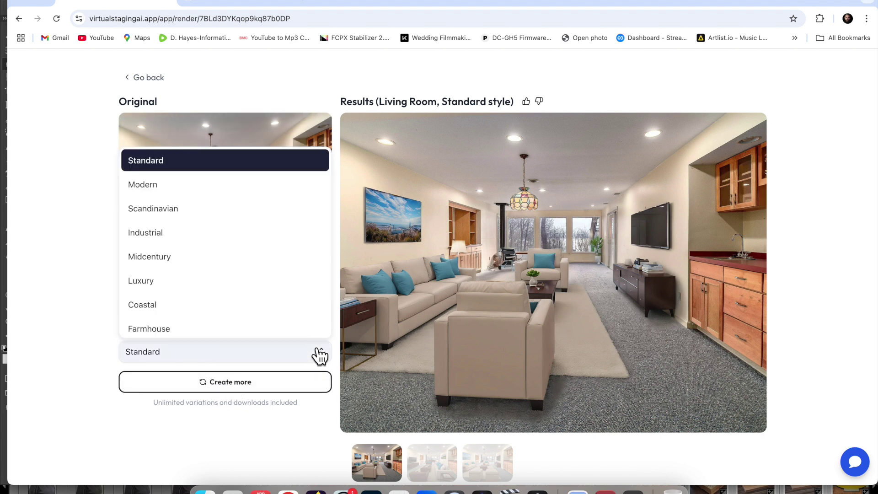
pyautogui.click(215, 329)
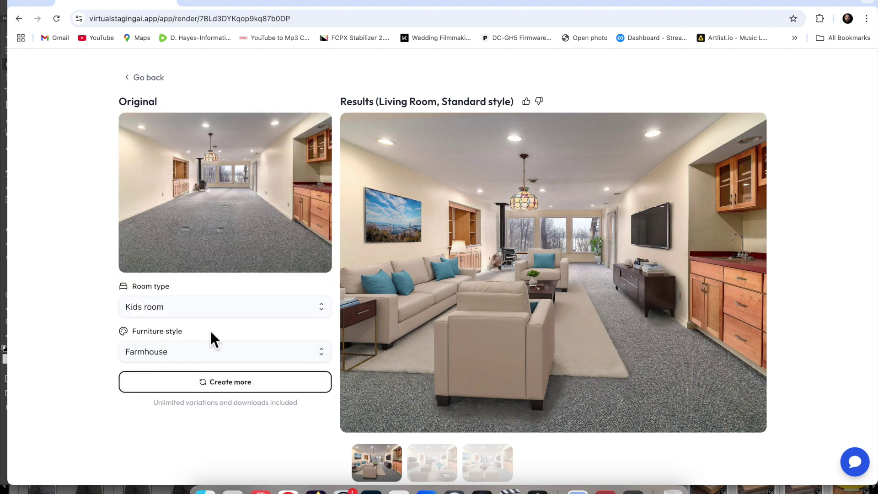
pyautogui.click(319, 356)
pyautogui.scroll(1, 228, 301)
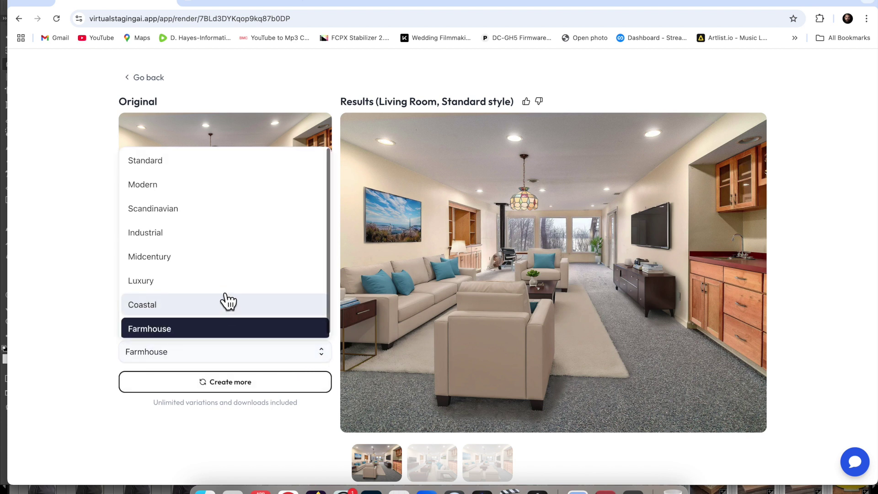
pyautogui.scroll(-1, 227, 246)
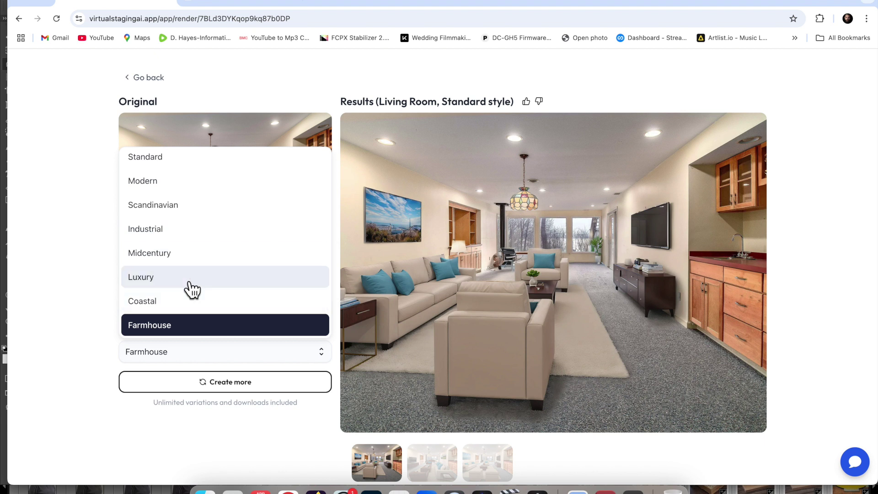
pyautogui.scroll(-1, 192, 290)
pyautogui.click(169, 280)
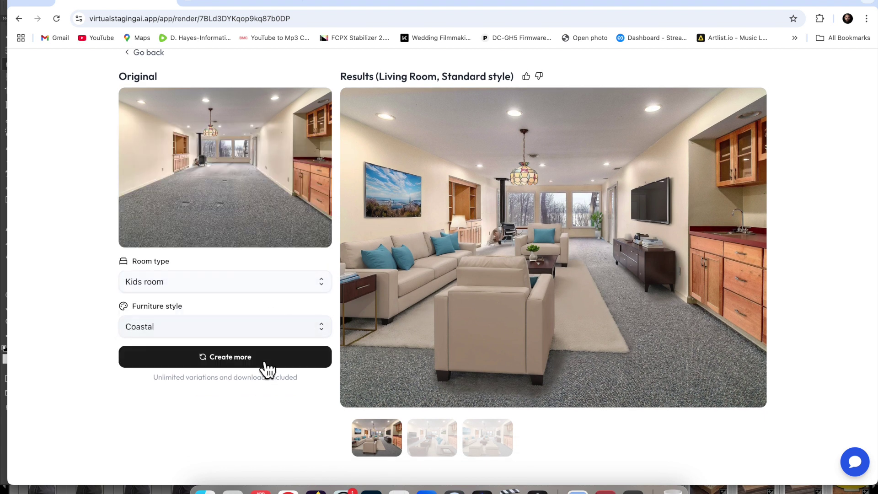
pyautogui.click(235, 356)
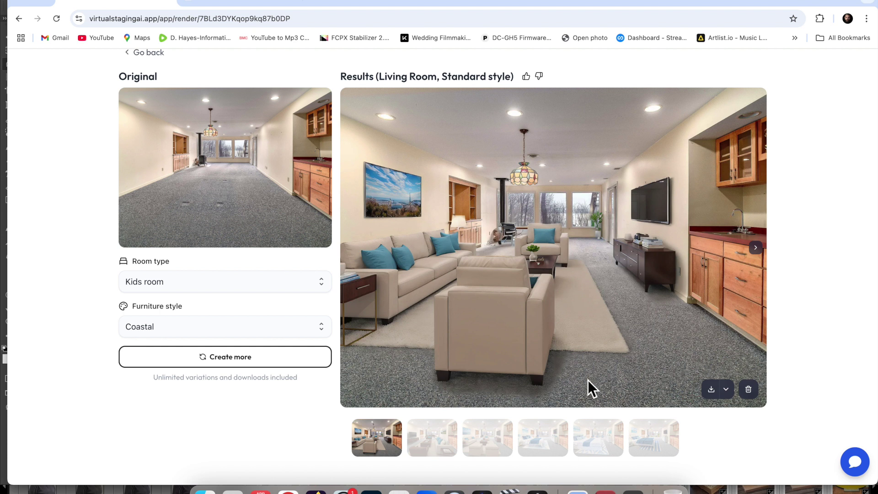
# Step: View each of the three new Coastal kids room variations in turn
pyautogui.click(543, 438)
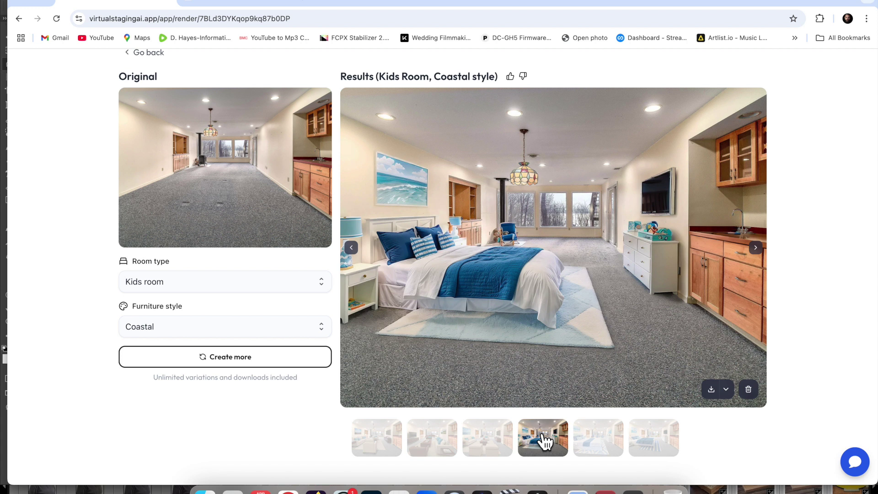
pyautogui.click(592, 454)
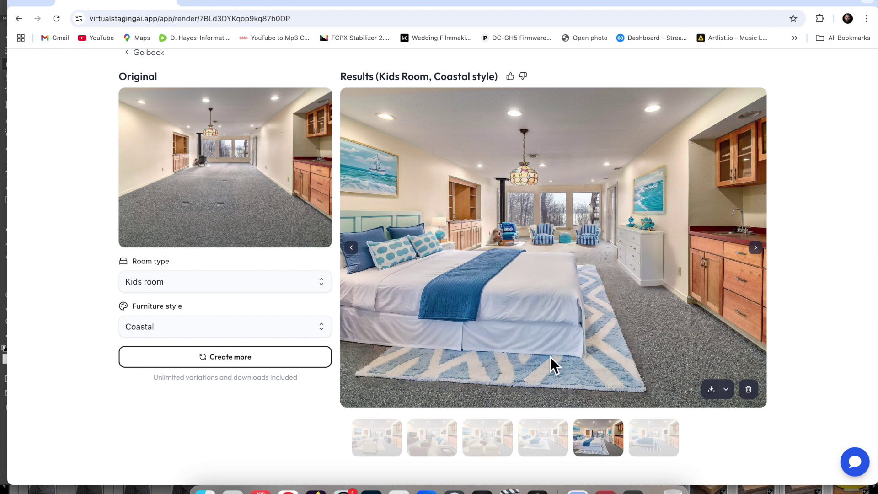
pyautogui.click(647, 448)
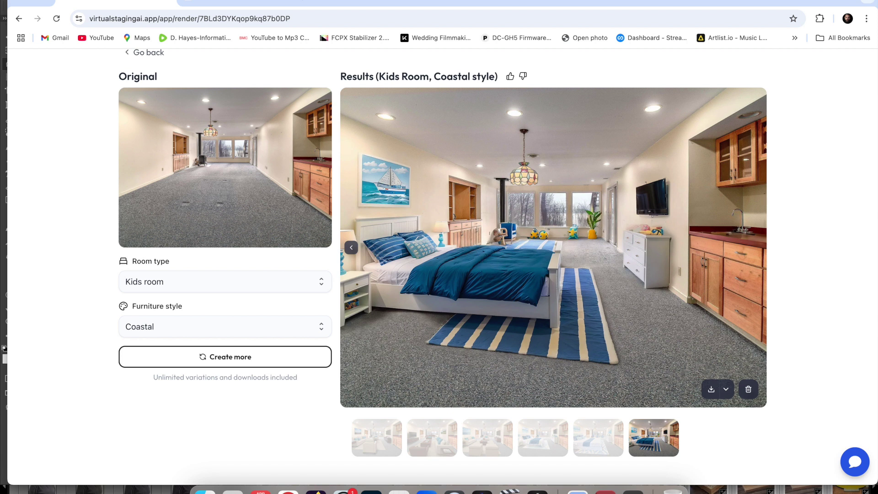
# Step: Return to the photo library and open the blue attic room photo with the ceiling fans
pyautogui.moveTo(205, 135)
pyautogui.scroll(2, 205, 135)
pyautogui.click(147, 97)
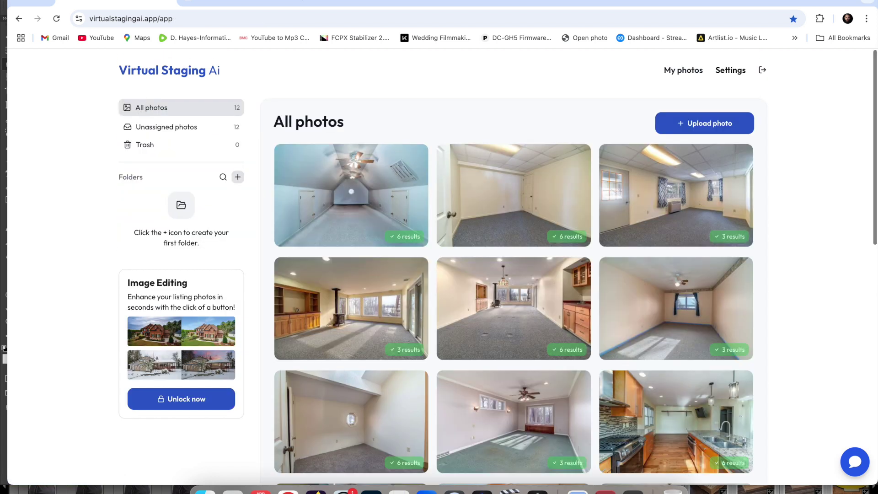
pyautogui.click(361, 192)
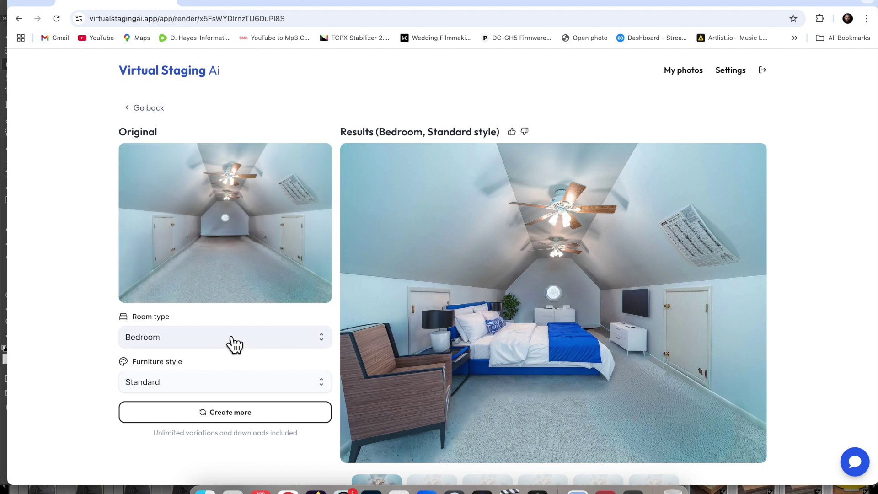
# Step: View the second through fifth Standard-style bedroom variations of the attic room and examine the fifth against the original
pyautogui.rightClick(459, 459)
pyautogui.scroll(-2, 479, 427)
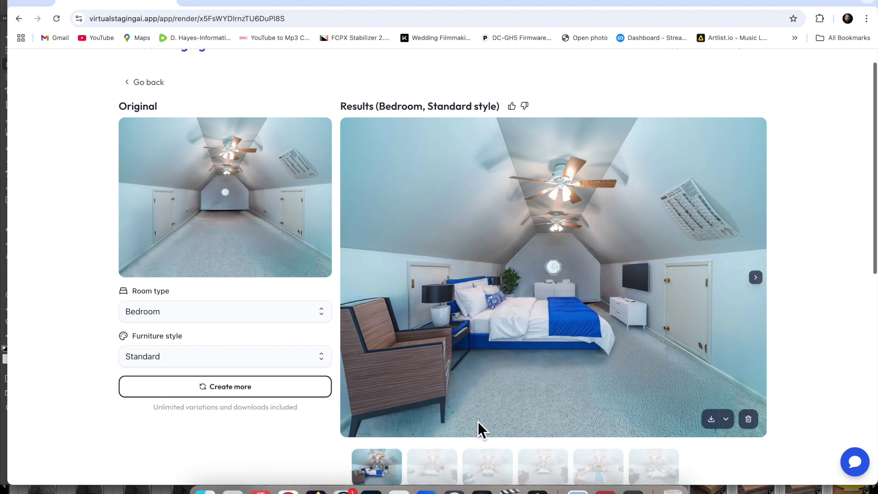
pyautogui.click(434, 447)
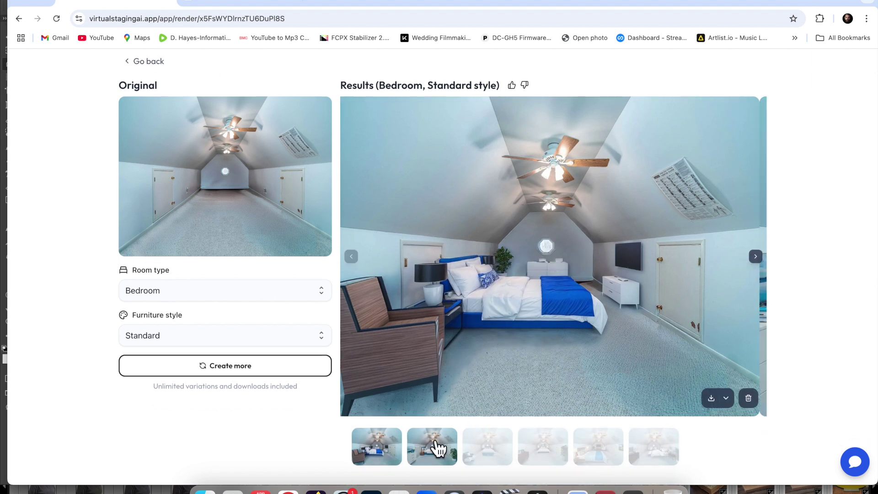
pyautogui.click(487, 449)
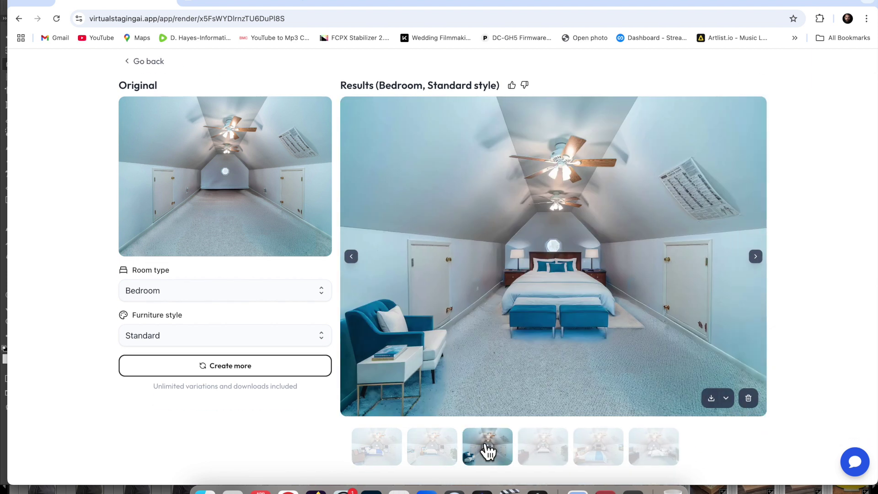
pyautogui.click(546, 457)
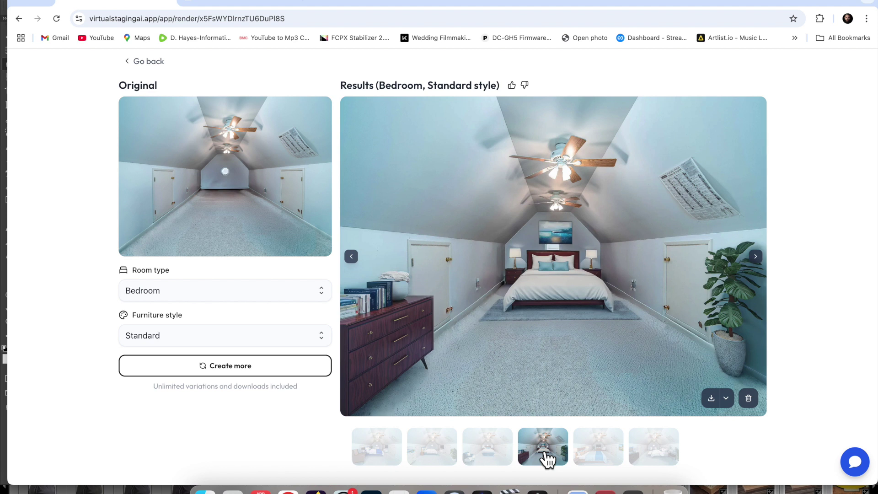
pyautogui.click(596, 459)
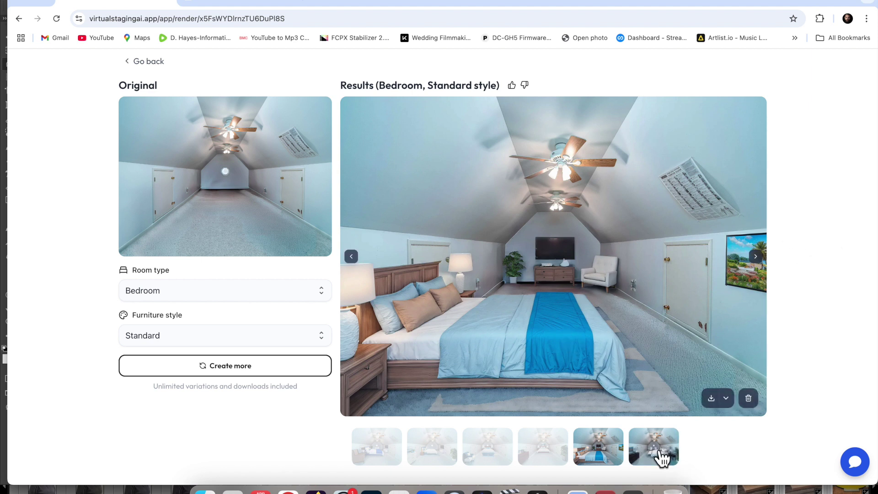
pyautogui.scroll(1, 576, 370)
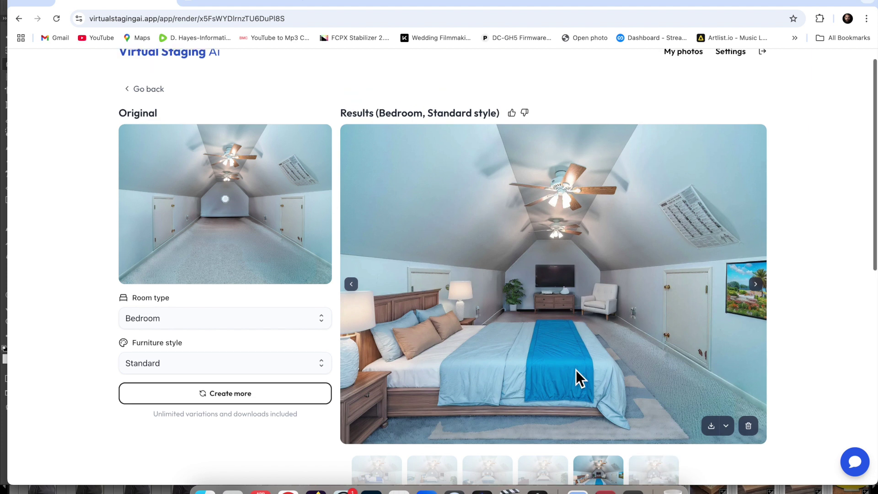
pyautogui.scroll(-2, 550, 336)
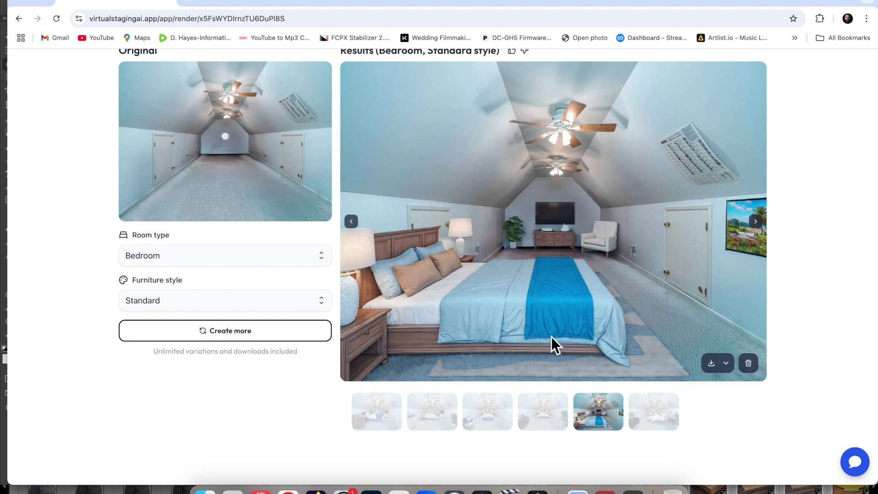
pyautogui.scroll(2, 550, 336)
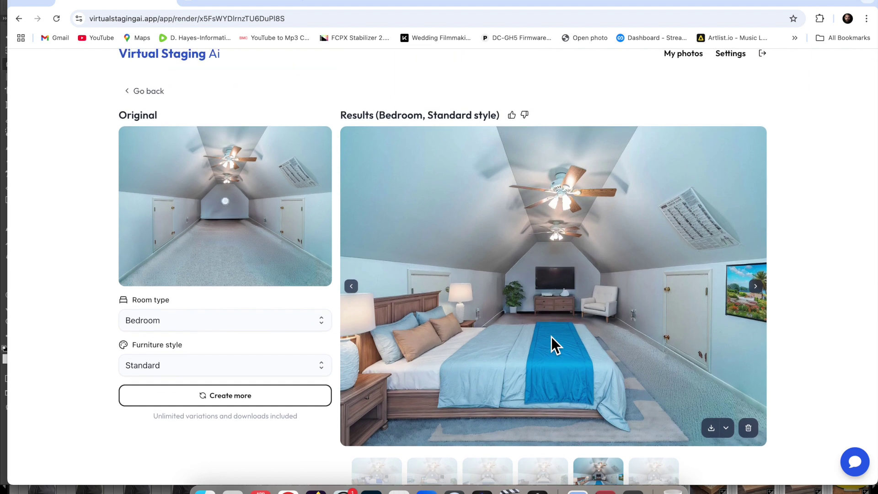